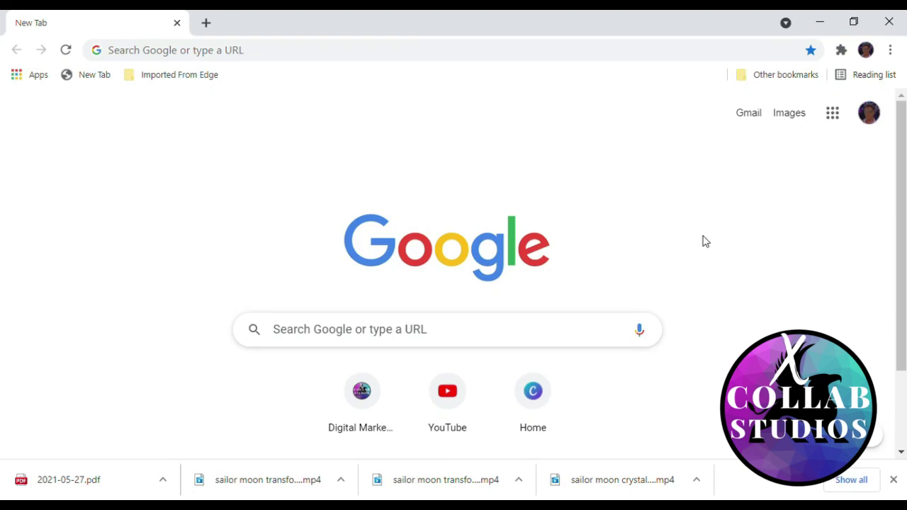
left_click(560, 63)
type("www.ca")
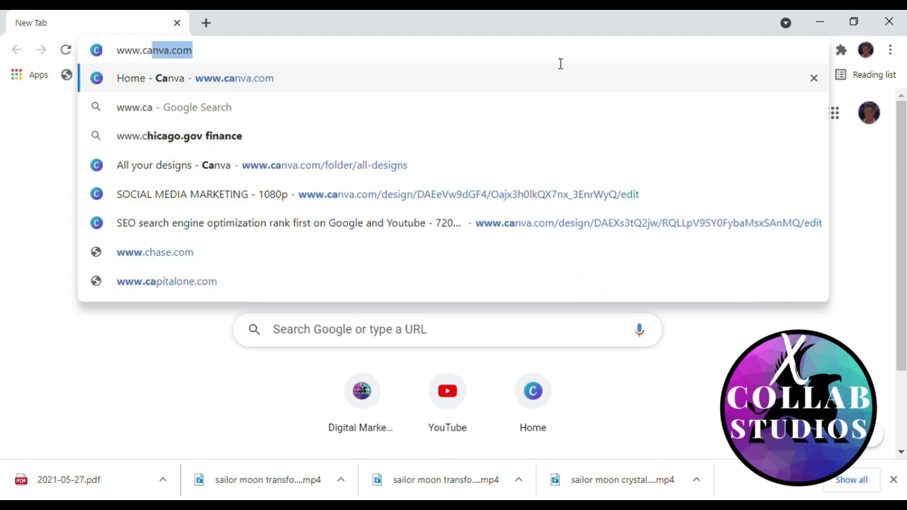
type("nv")
key("Return")
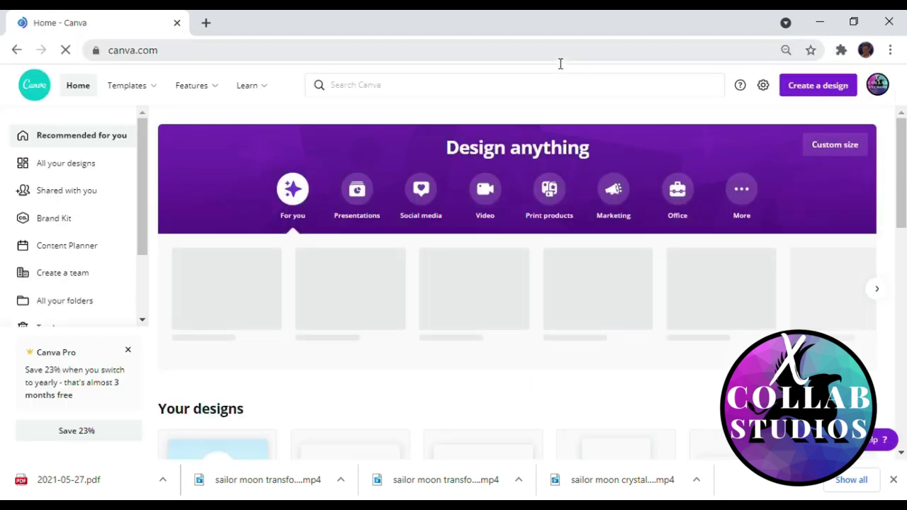
left_click(400, 85)
type("instagram story")
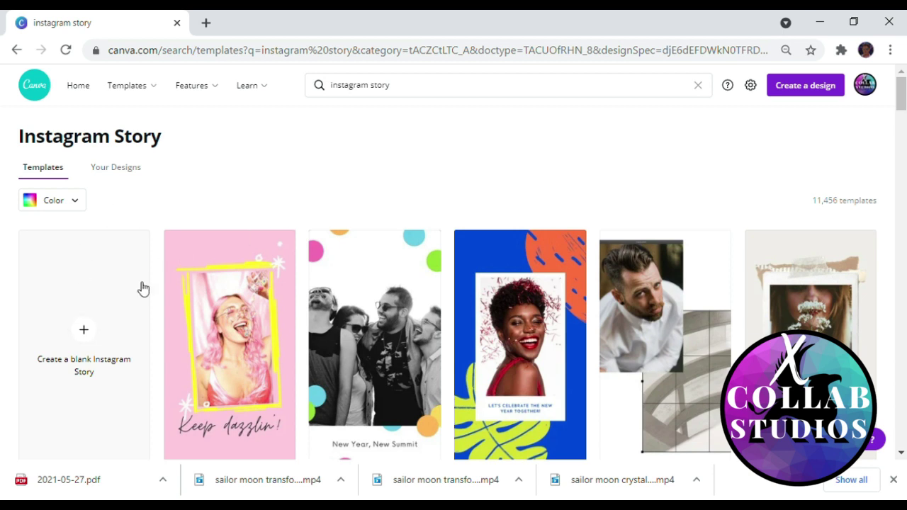
Create a blank Instagram Story, search stock videos for 'cute animals', and try the kangaroo clip.
left_click(124, 268)
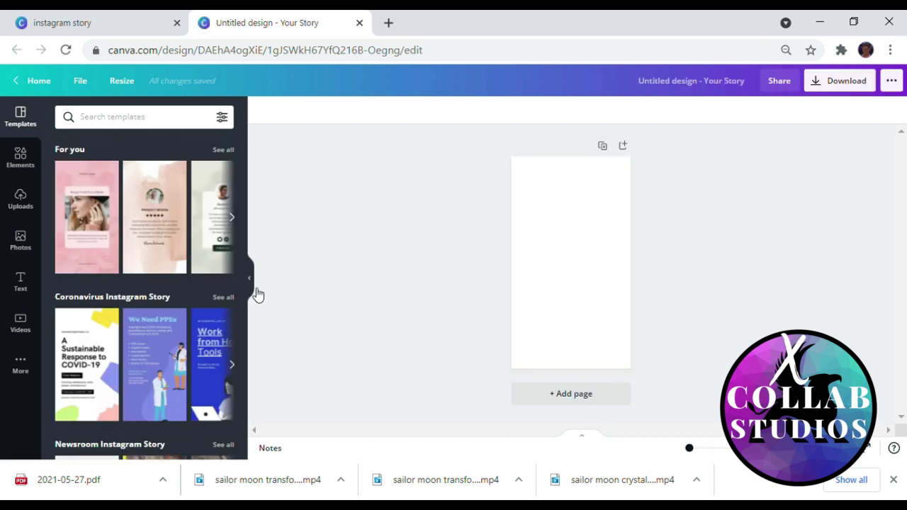
left_click(23, 326)
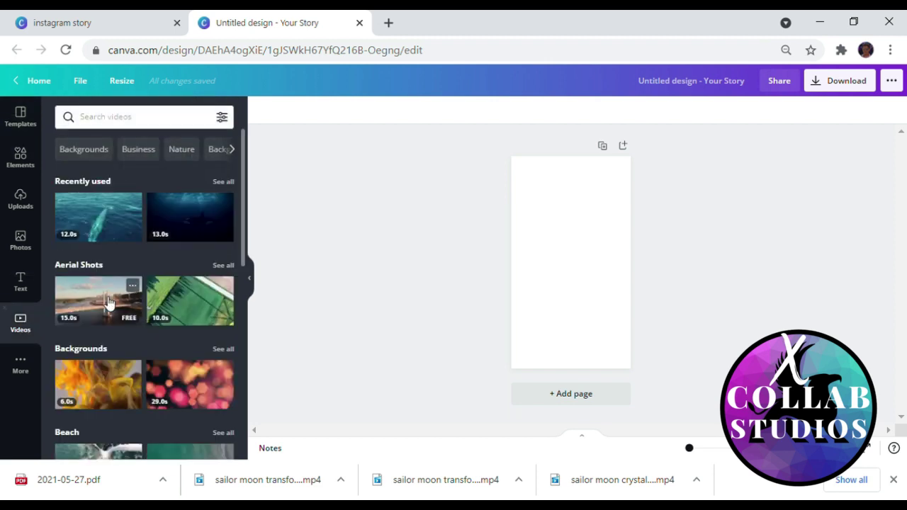
left_click(81, 118)
type("cu")
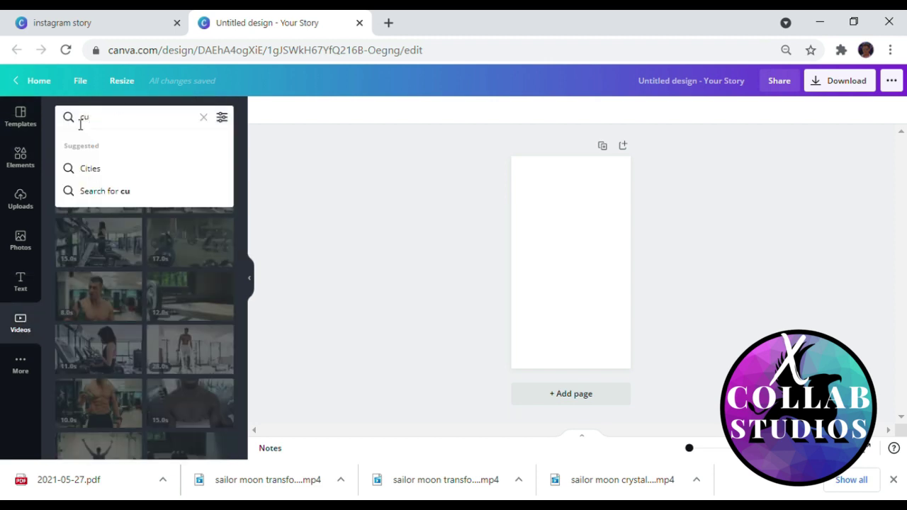
type("te animals")
key("Return")
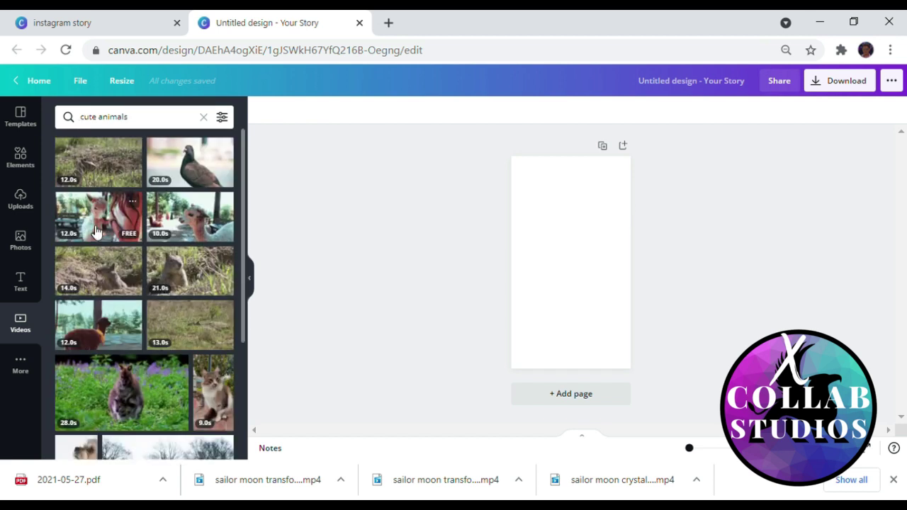
scroll(104, 328, "down", 1)
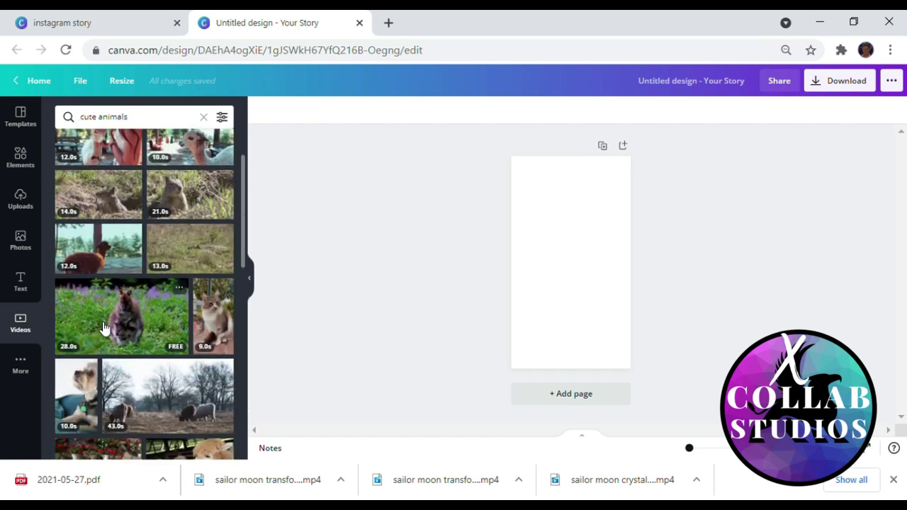
left_click_drag(103, 328, 42, 333)
Fill the blank story page with a full-page grid from Elements.
left_click(24, 158)
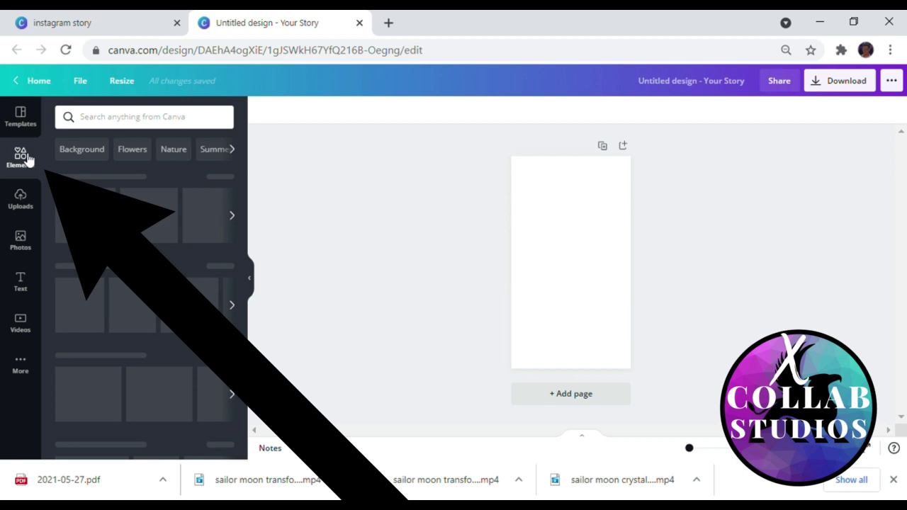
scroll(124, 297, "down", 3)
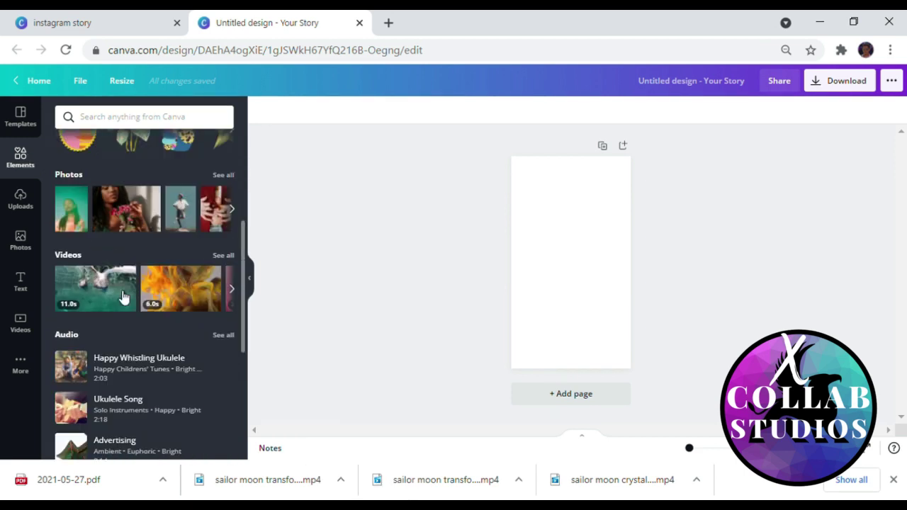
scroll(123, 300, "down", 4)
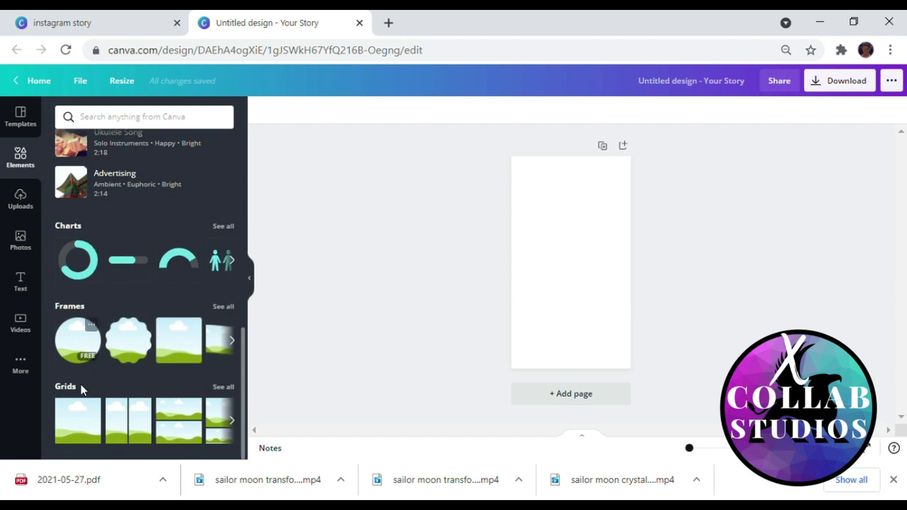
left_click_drag(75, 440, 549, 263)
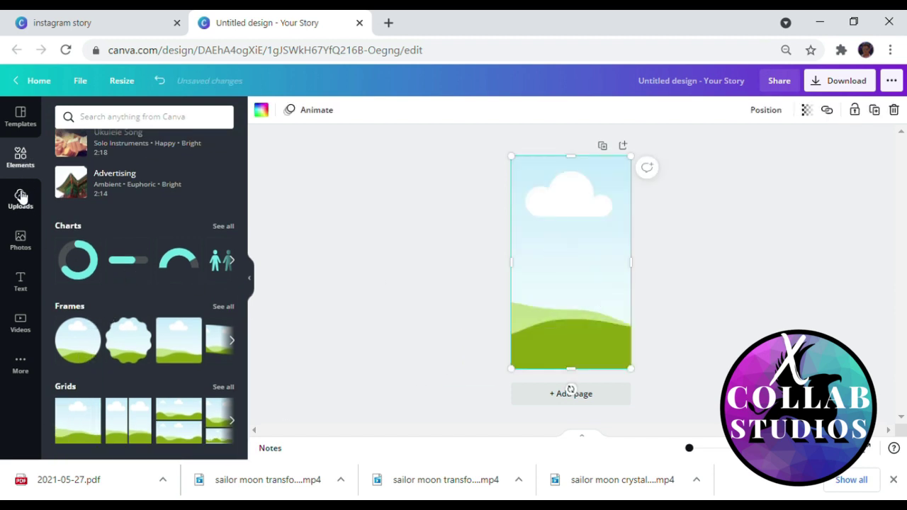
Drop the wallaby video into the grid and crop it to fit the page.
left_click(20, 323)
mouse_move(113, 312)
left_mouse_down()
mouse_move(522, 296)
mouse_move(395, 289)
mouse_move(501, 313)
mouse_move(482, 313)
left_mouse_up()
double_click(564, 283)
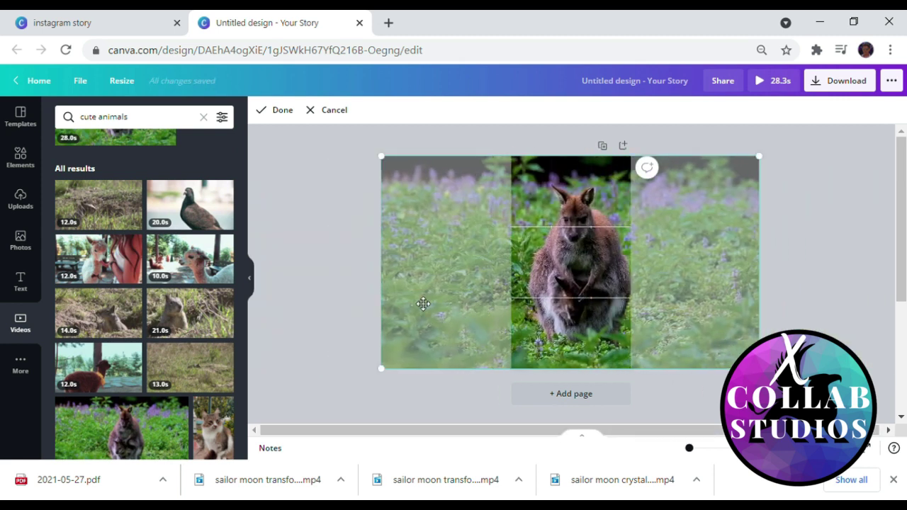
left_click(338, 272)
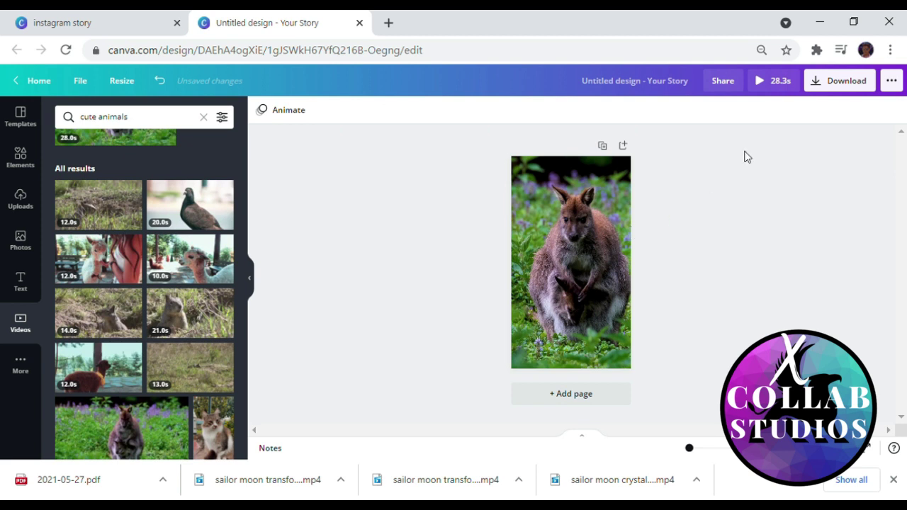
Add a heart-eyes emoji to the page, shrunk and placed near the lower centre.
left_click(33, 163)
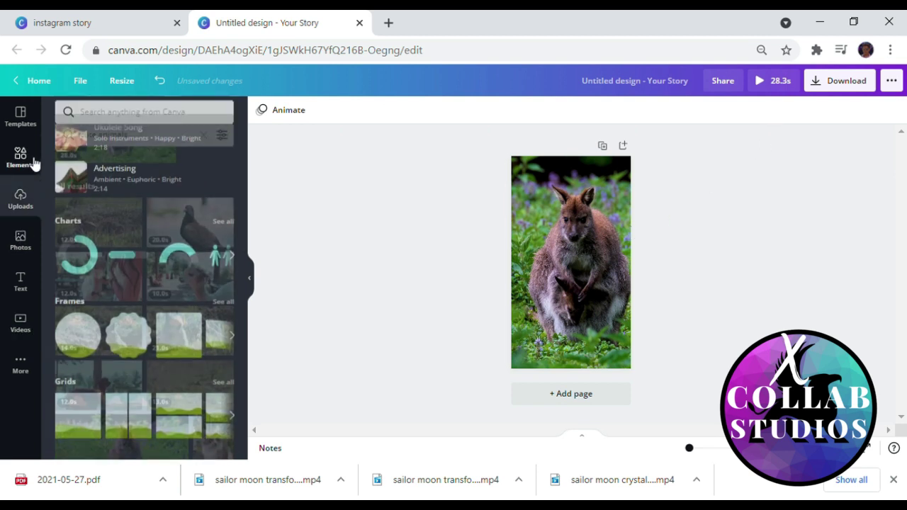
left_click(145, 117)
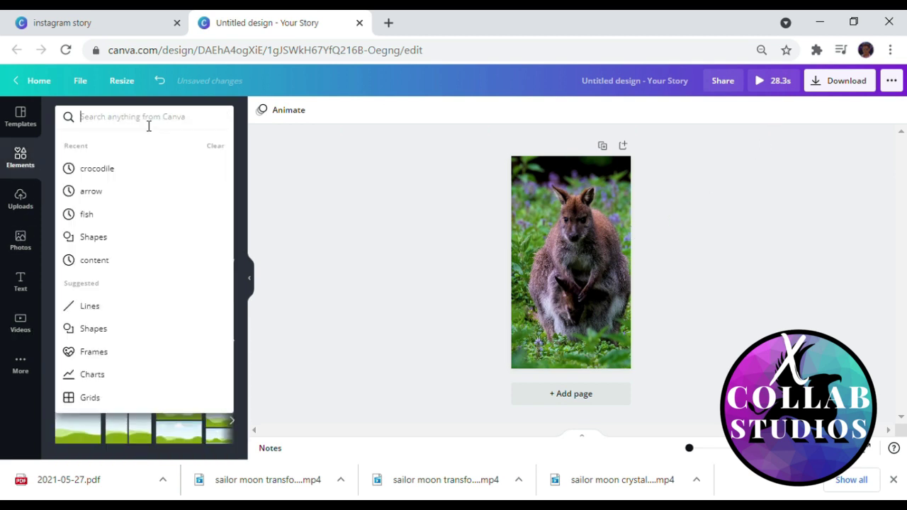
type("emo")
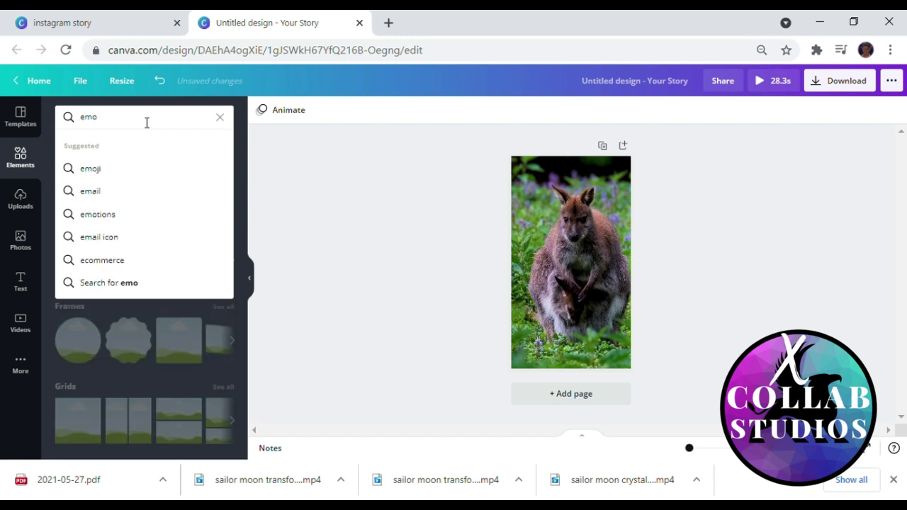
left_click(125, 169)
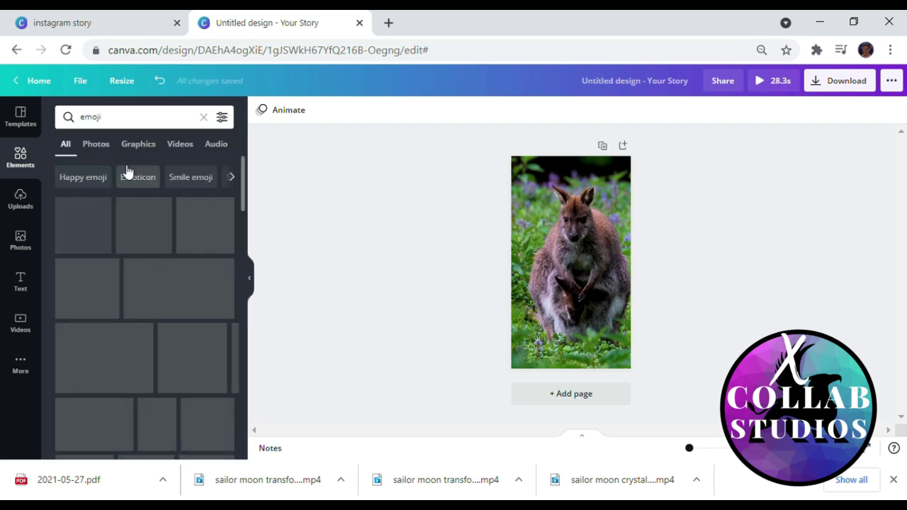
left_click_drag(83, 225, 552, 306)
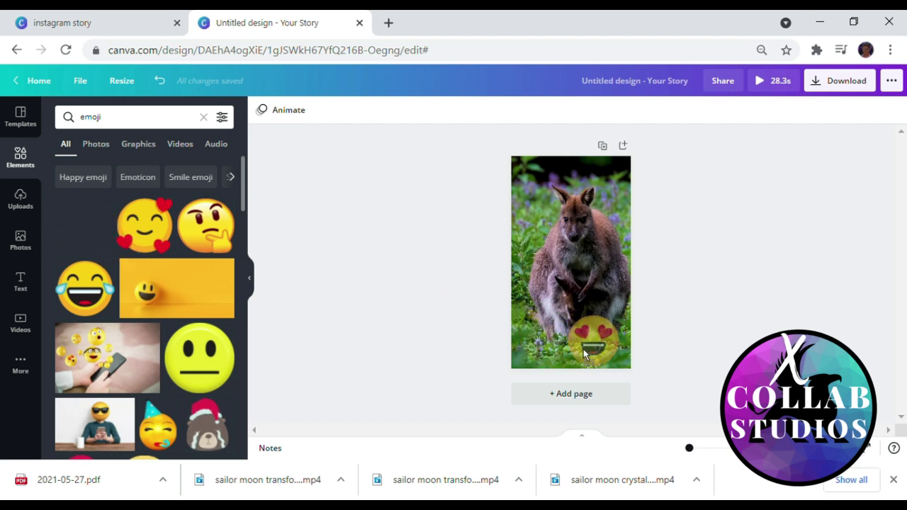
left_click_drag(146, 285, 586, 345)
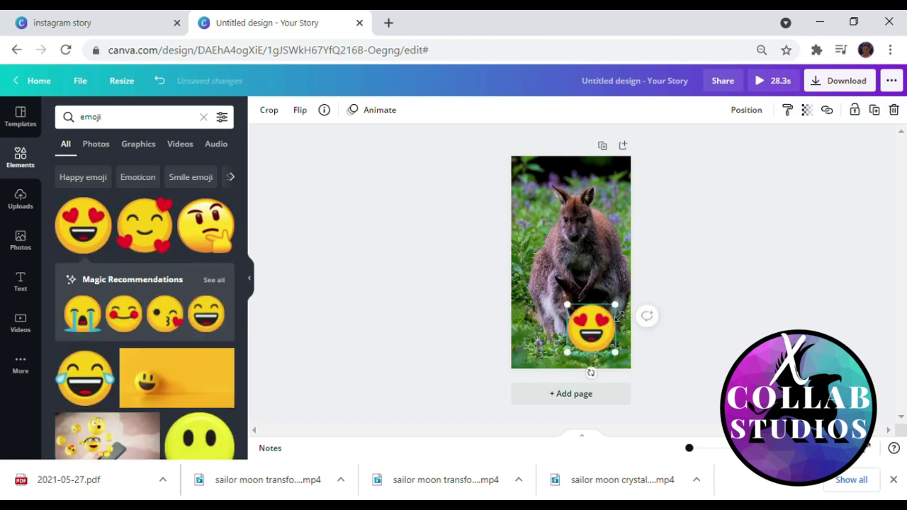
left_click_drag(619, 316, 605, 330)
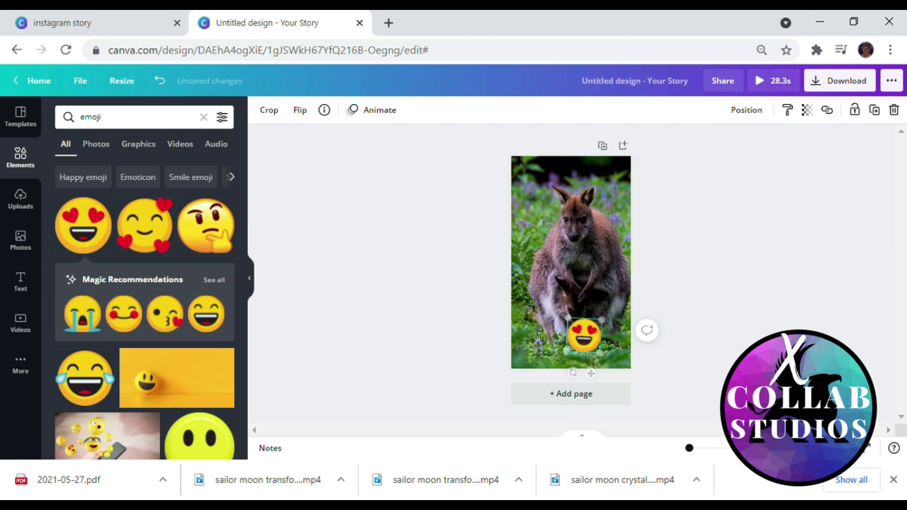
left_click_drag(584, 337, 592, 349)
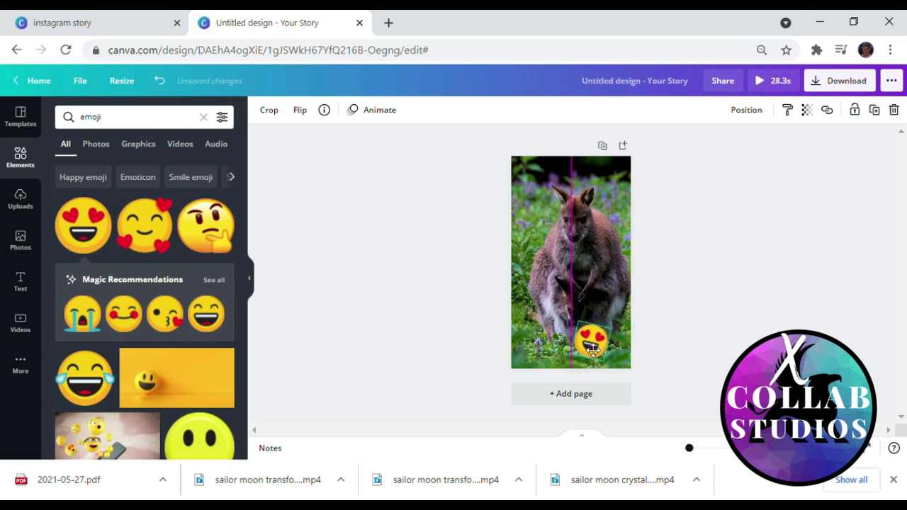
left_click(753, 177)
Preview the design full screen, then return to the editor with the emoji selected.
left_click(772, 81)
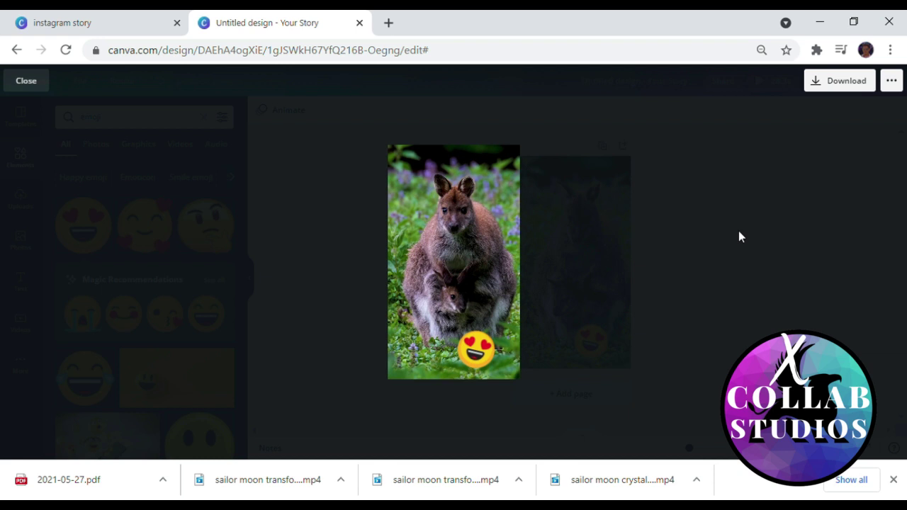
left_click(25, 82)
left_click(604, 346)
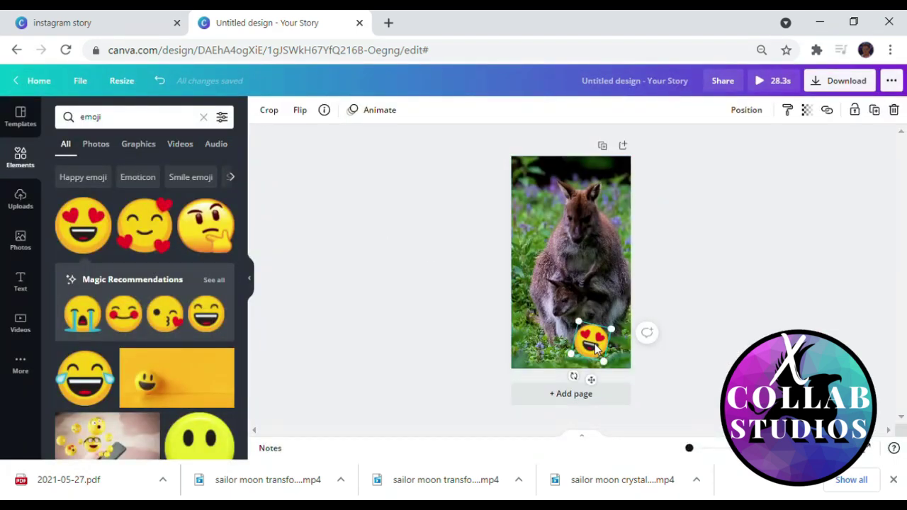
Delete the heart-eyes emoji and the kangaroo video from the page.
key("Delete")
left_click(593, 257)
key("Delete")
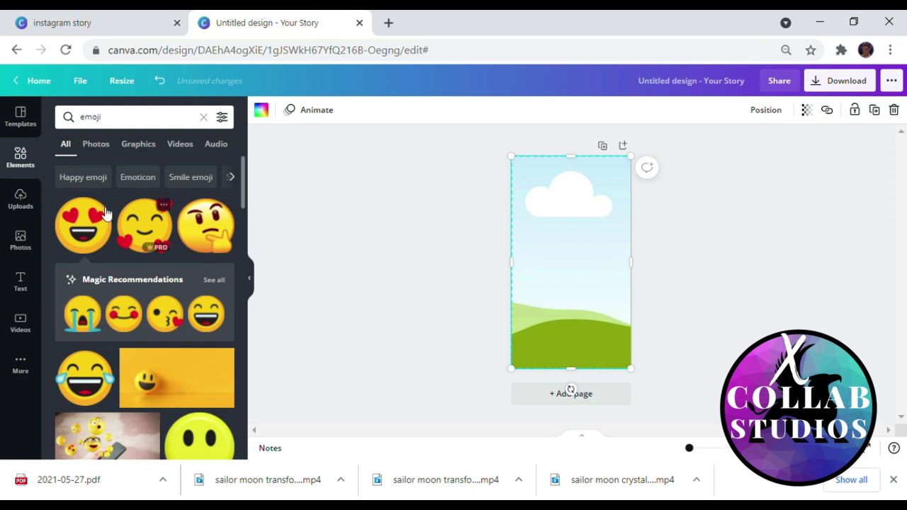
Upload the anime video from this computer and place it on the page.
left_click(19, 205)
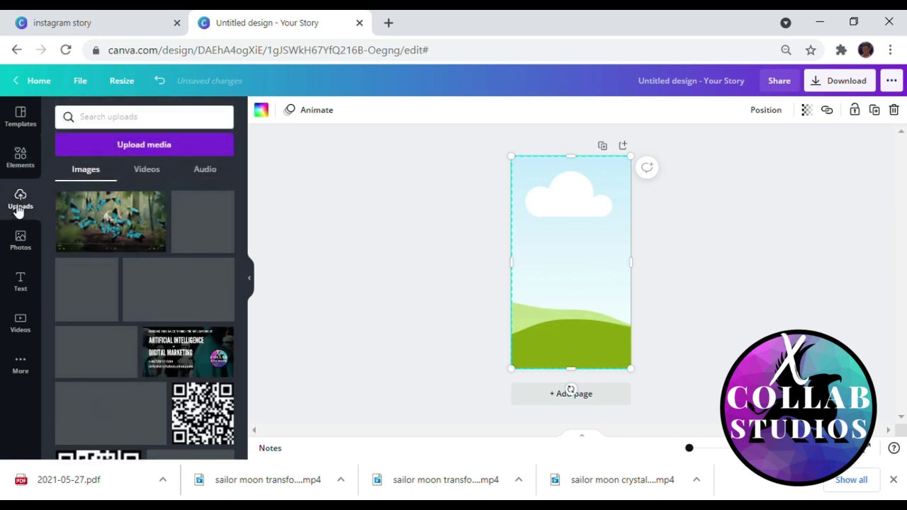
left_click(121, 149)
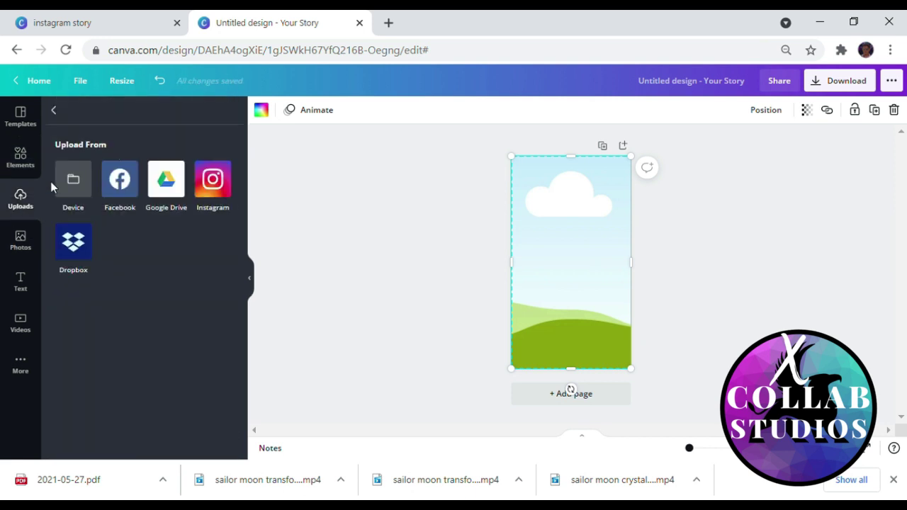
left_click(74, 185)
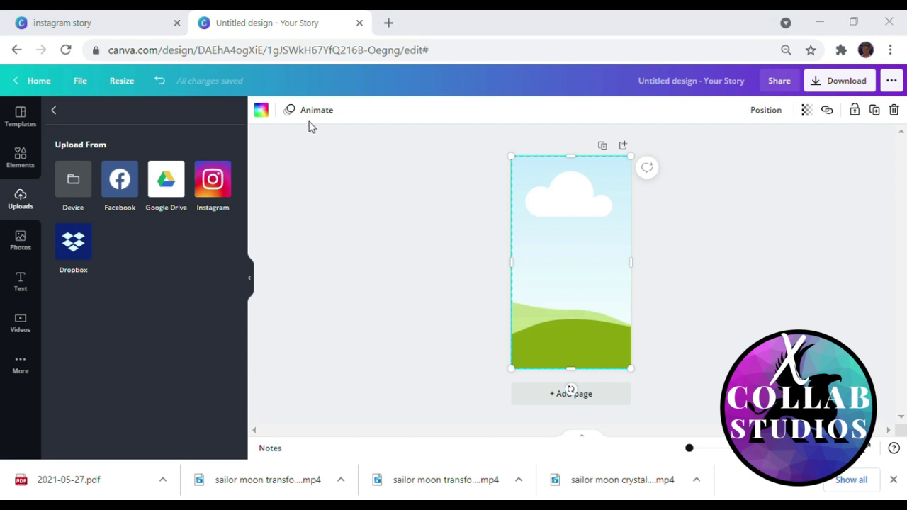
left_click(737, 485)
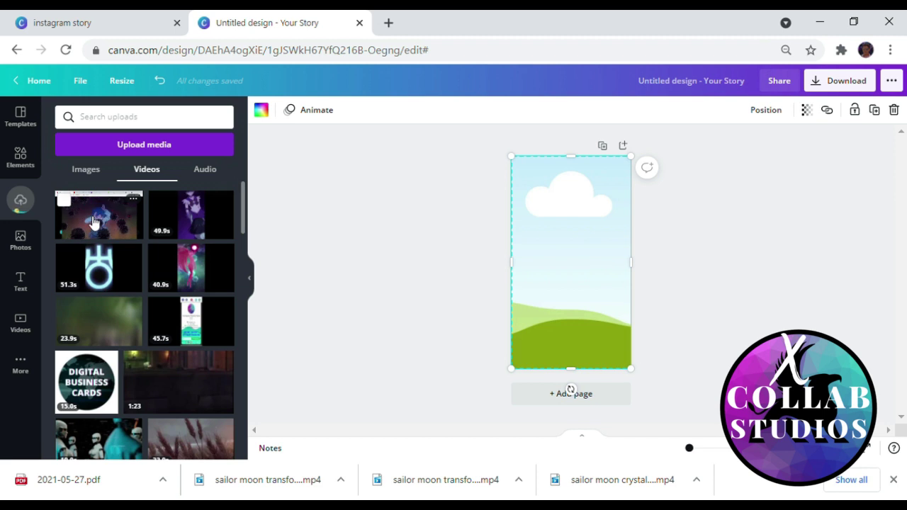
left_click_drag(100, 243, 539, 328)
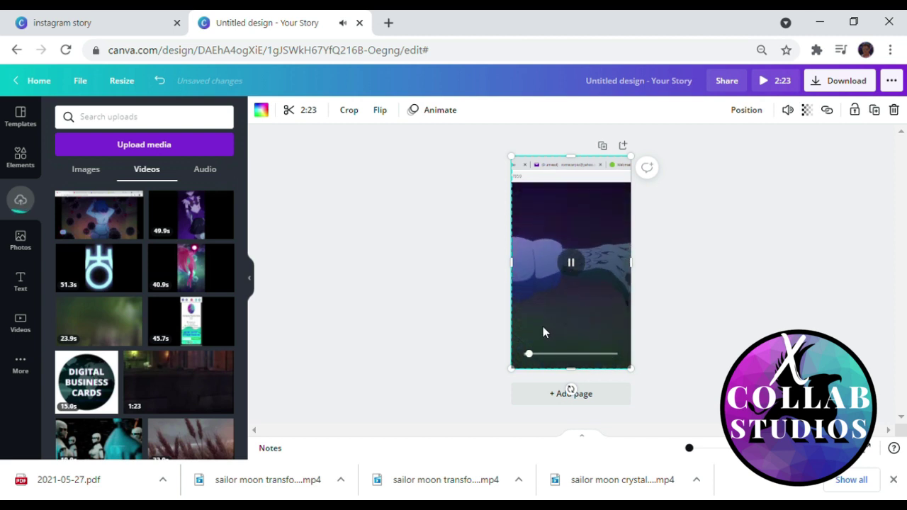
Enlarge the paused anime video and recrop it to frame the vertical page, then play it.
left_click(543, 327)
mouse_move(636, 165)
left_mouse_down()
mouse_move(629, 175)
mouse_move(657, 164)
mouse_move(664, 135)
left_mouse_up()
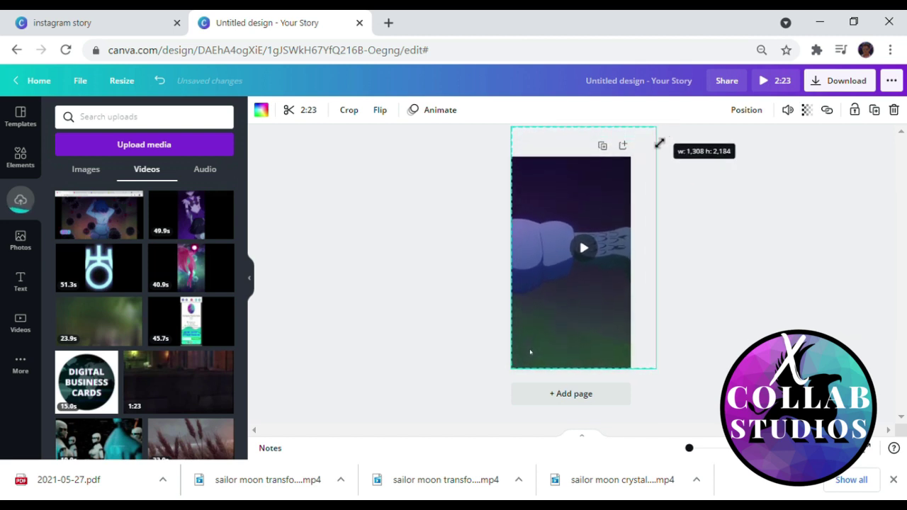
double_click(549, 327)
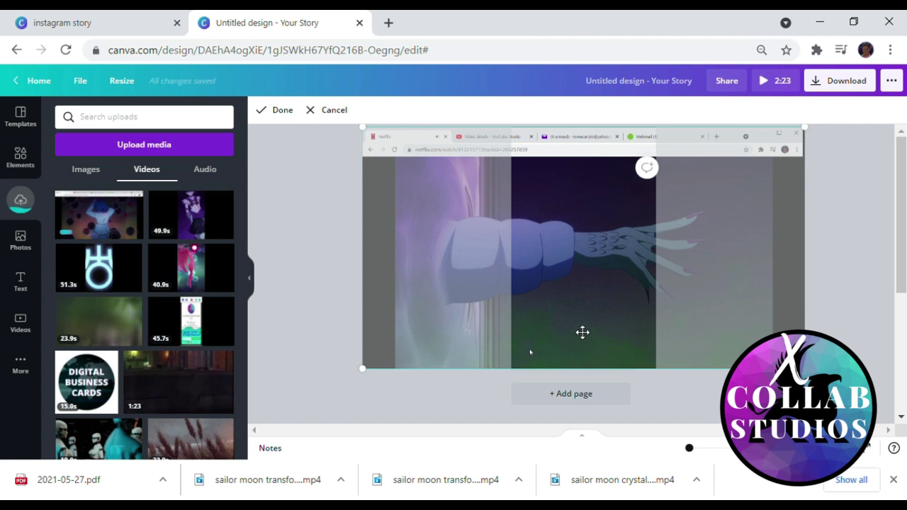
mouse_move(583, 332)
left_mouse_down()
mouse_move(576, 346)
mouse_move(550, 351)
left_mouse_up()
left_click(310, 270)
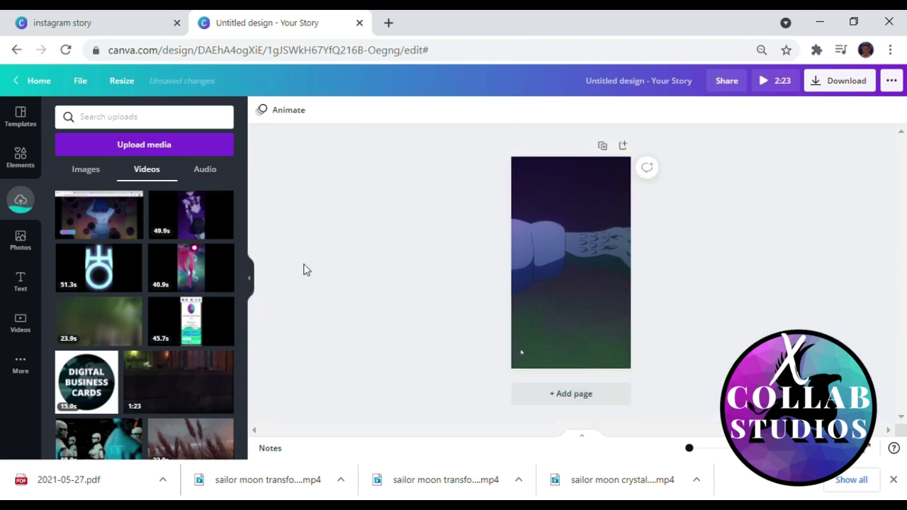
left_click(589, 259)
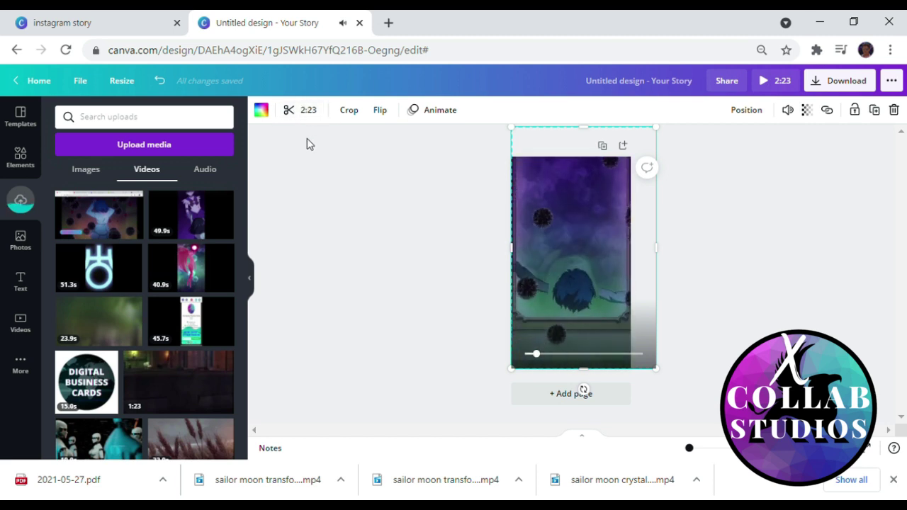
Trim the 2:23 anime video to a 55.5-second section later in the clip.
left_click(308, 109)
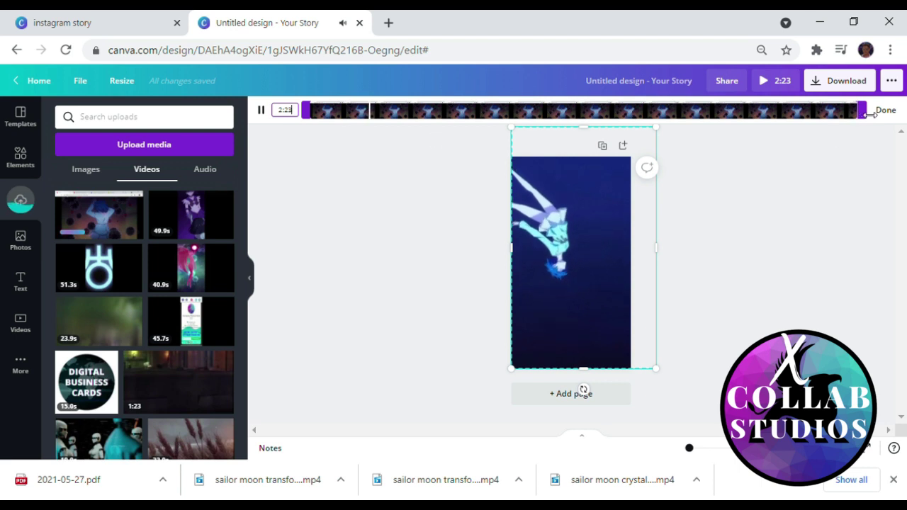
mouse_move(864, 112)
left_mouse_down()
mouse_move(454, 139)
mouse_move(515, 141)
left_mouse_up()
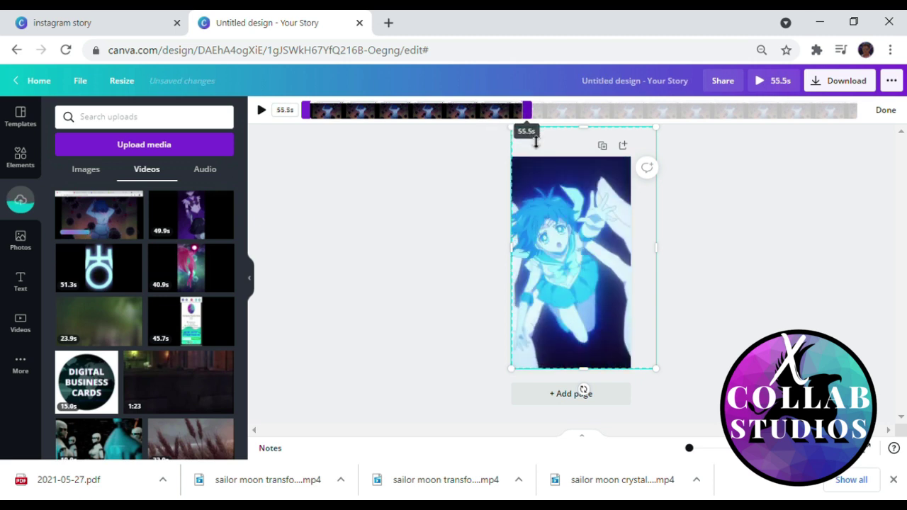
left_click(262, 109)
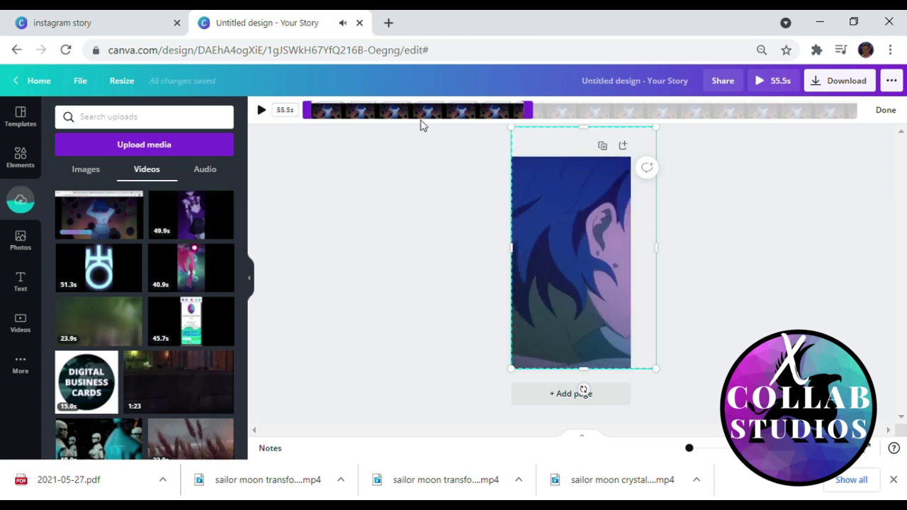
left_click_drag(421, 117, 735, 147)
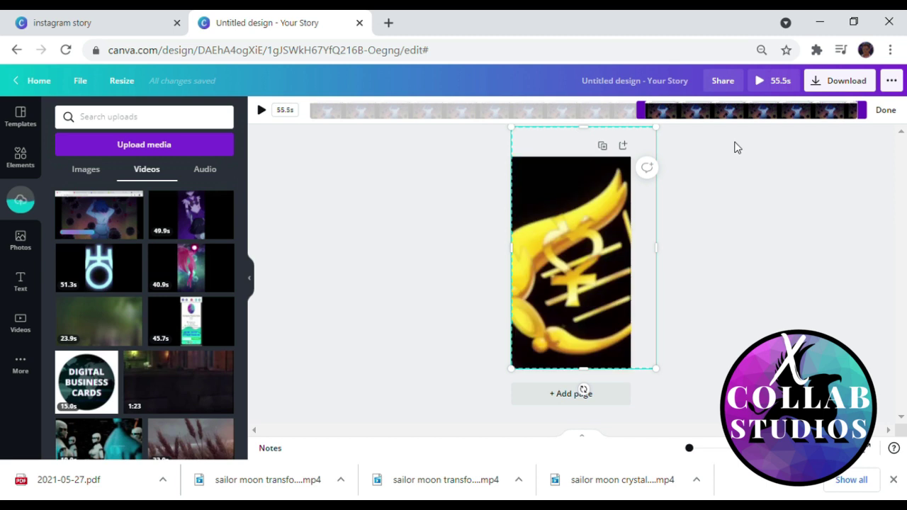
left_click_drag(721, 146, 729, 146)
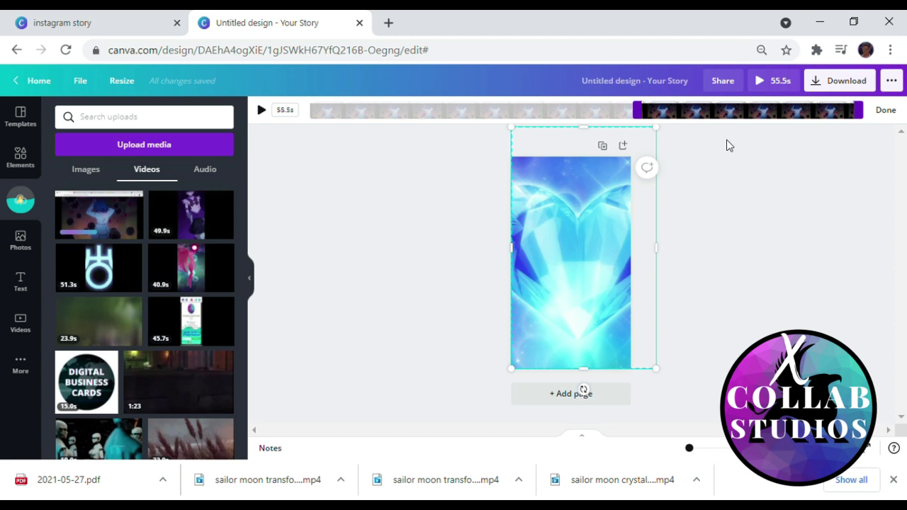
left_click(887, 110)
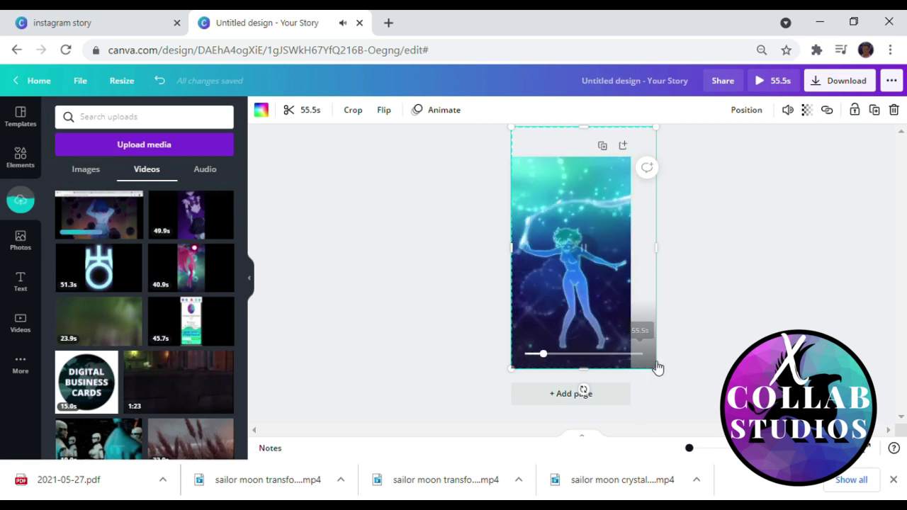
left_click(479, 302)
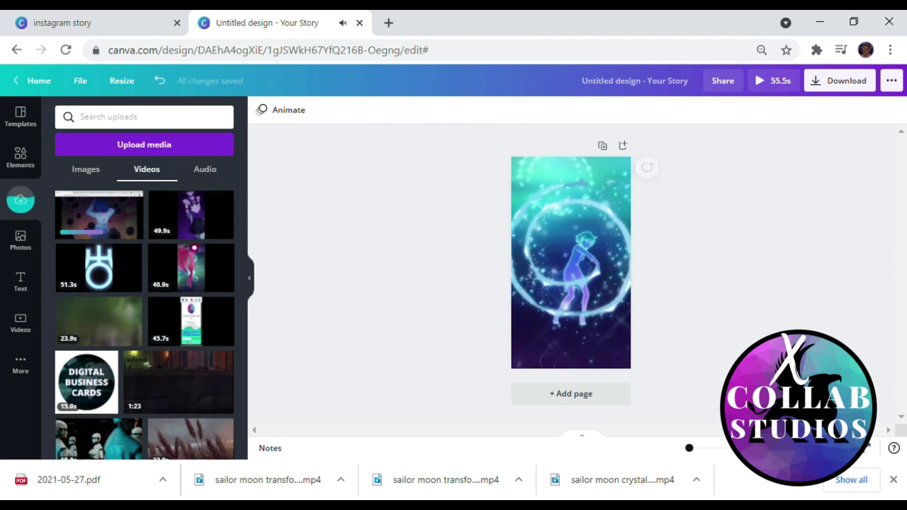
left_click(553, 297)
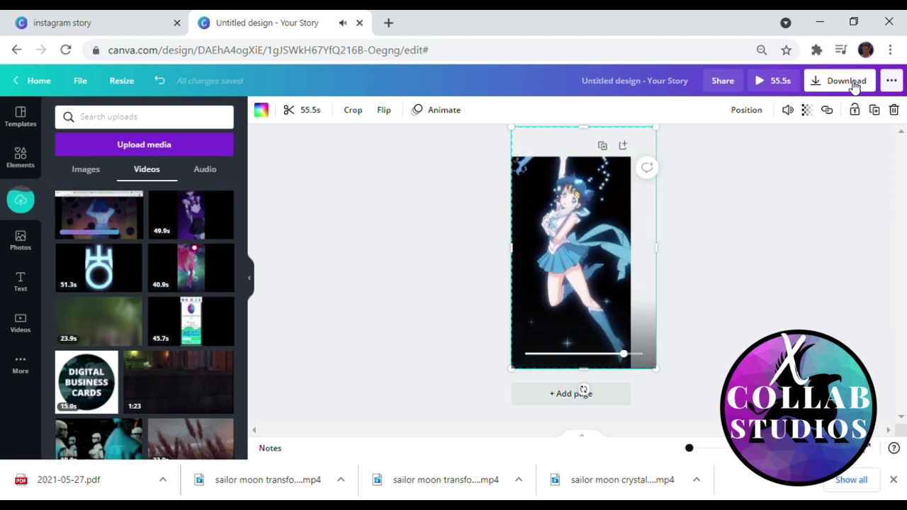
Download the design as an MP4 video.
left_click(854, 84)
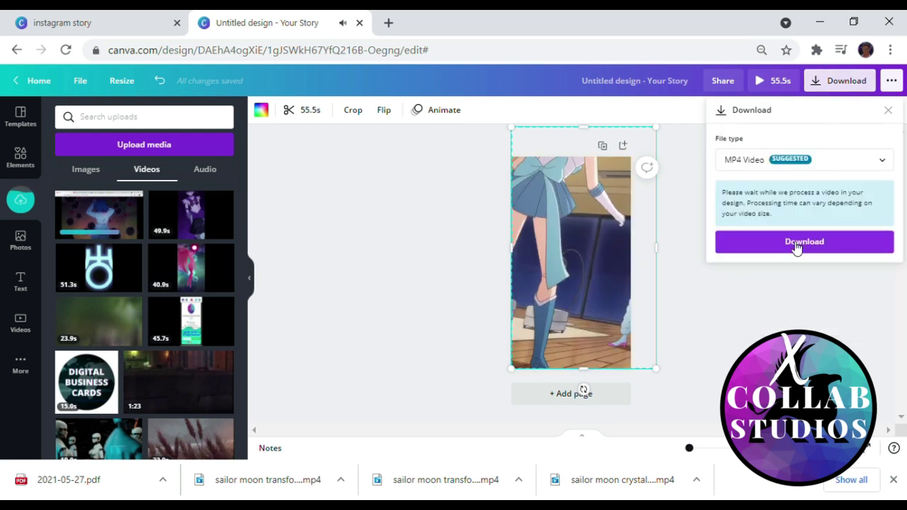
left_click(795, 243)
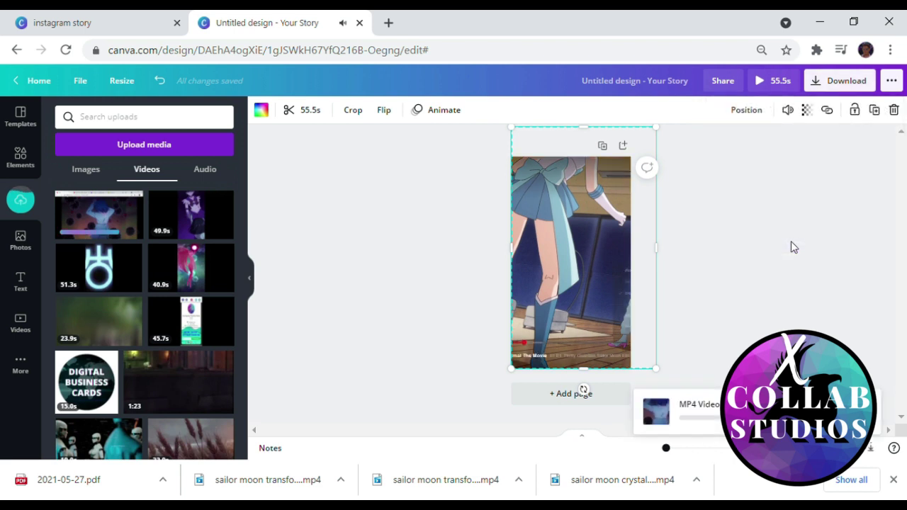